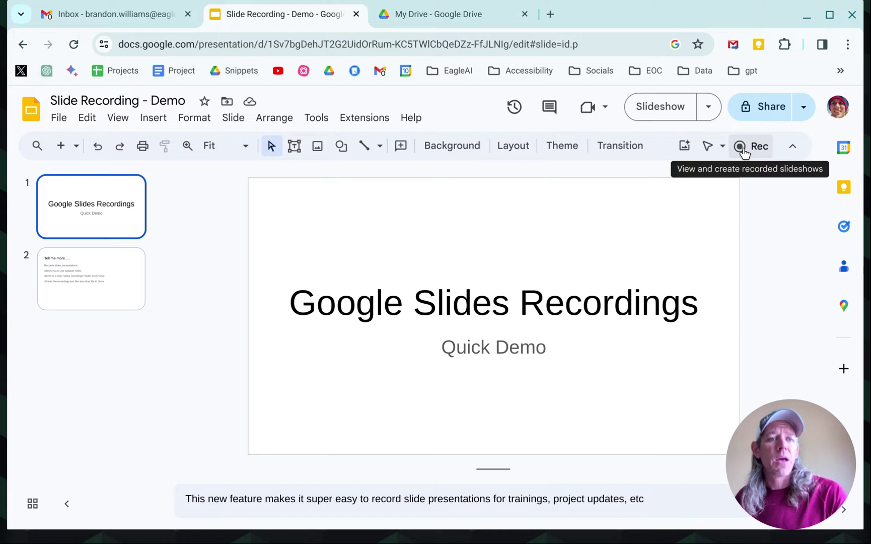
From the deck's Video recordings panel, start a new video recording in the recording studio.
{"action": "left_click", "coordinate": [744, 151]}
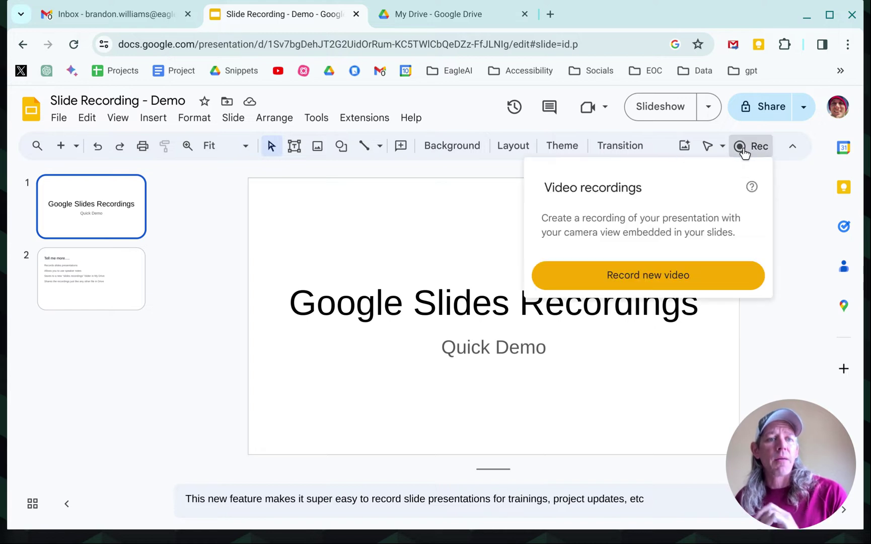
{"action": "left_click", "coordinate": [662, 272]}
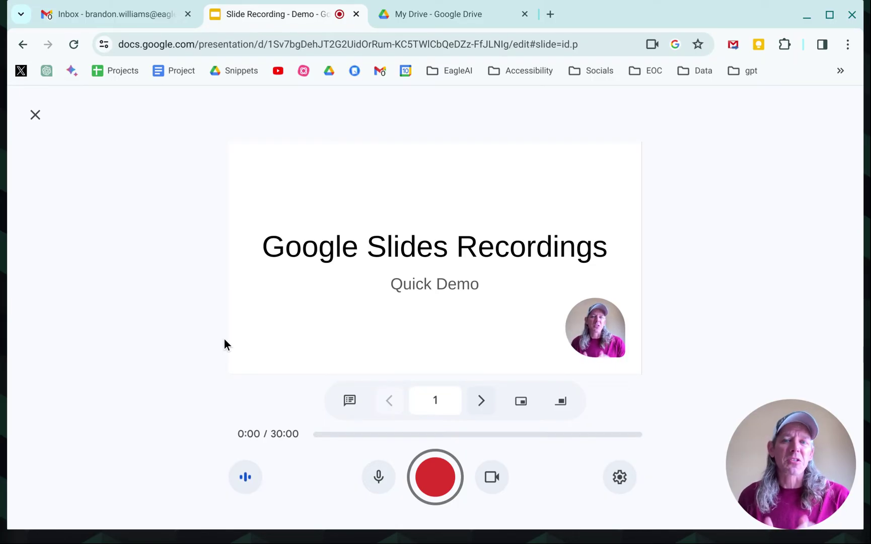
Start recording slide 1, allowing Chrome to capture this tab.
{"action": "left_click", "coordinate": [436, 478]}
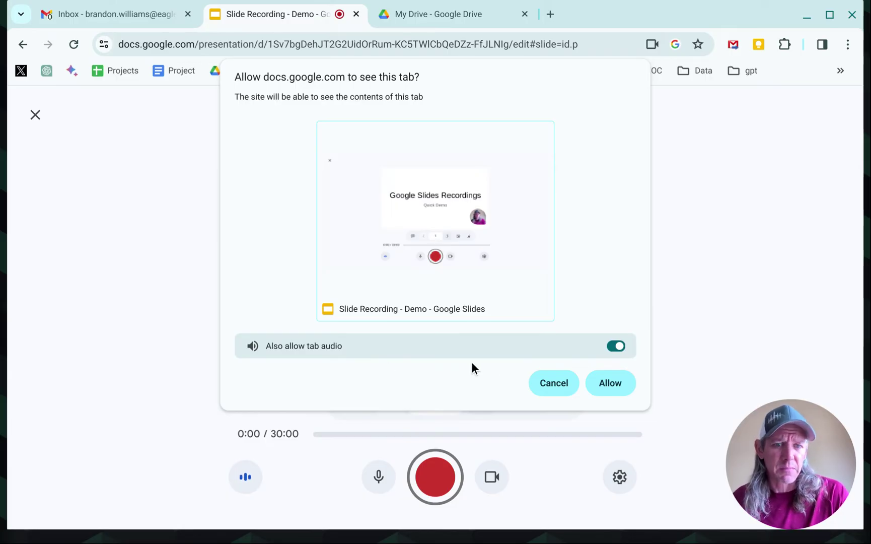
{"action": "left_click", "coordinate": [592, 376]}
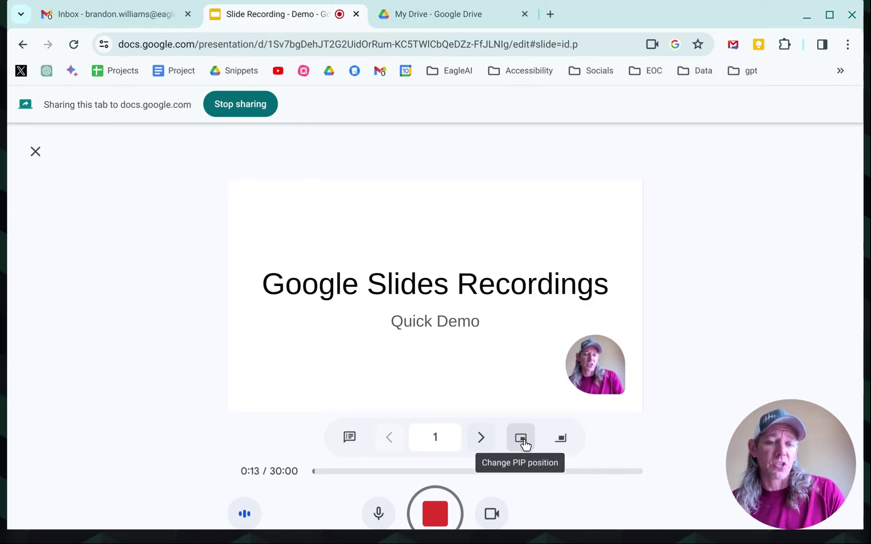
Set the webcam bubble to Large and move it to the slide's bottom-left corner.
{"action": "left_click", "coordinate": [562, 446]}
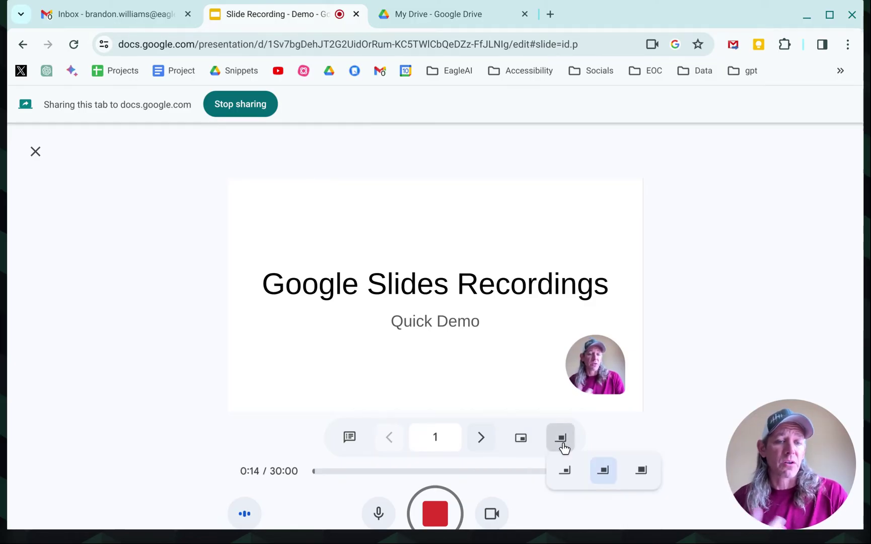
{"action": "left_click", "coordinate": [642, 471]}
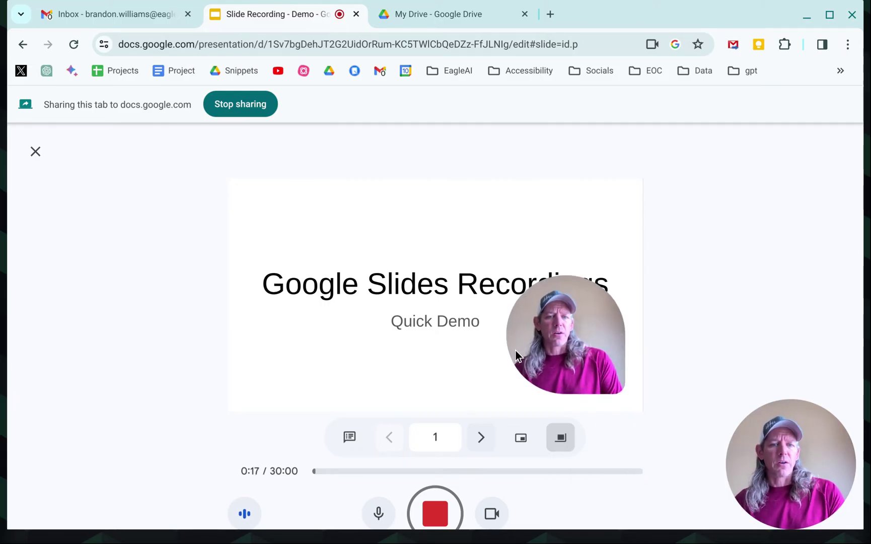
{"action": "left_click", "coordinate": [519, 443]}
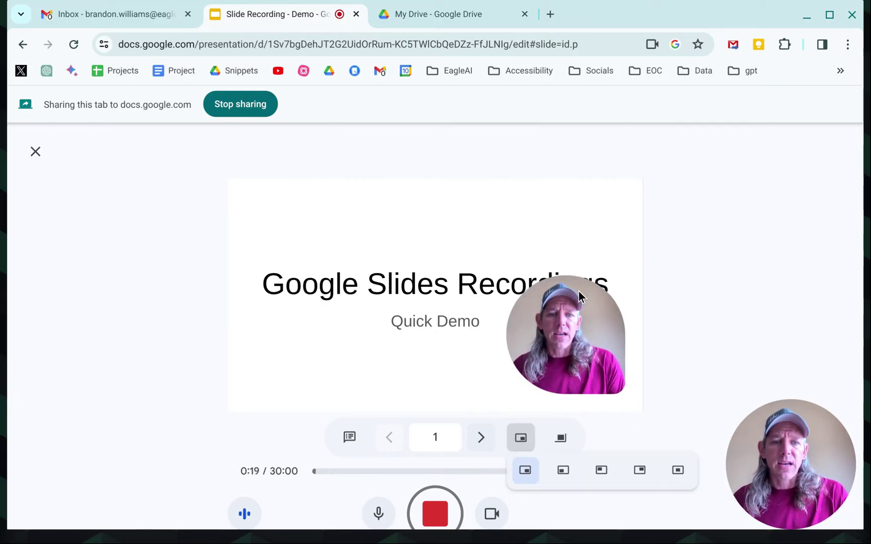
{"action": "left_click", "coordinate": [578, 291]}
{"action": "left_click", "coordinate": [524, 443]}
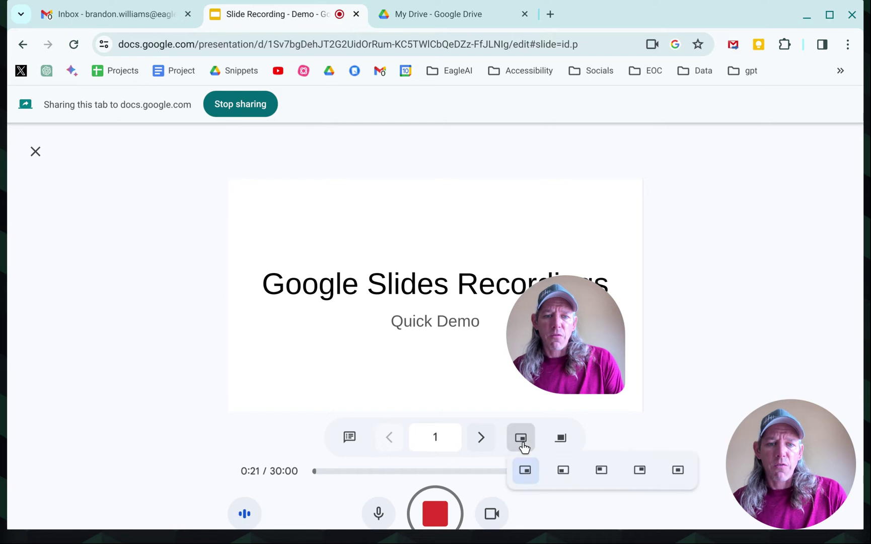
{"action": "left_click", "coordinate": [563, 469]}
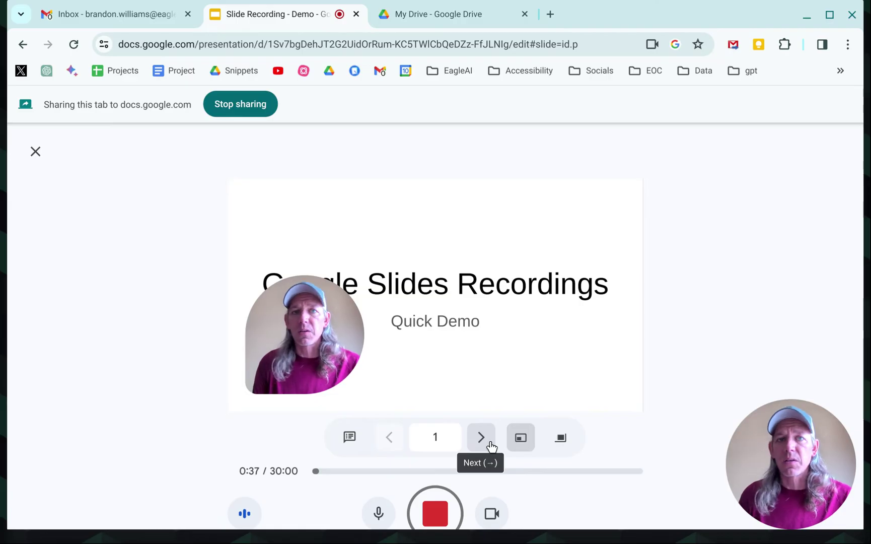
Open presenter view with speaker notes, resize and reposition its window, and advance to slide 2.
{"action": "left_click", "coordinate": [350, 438]}
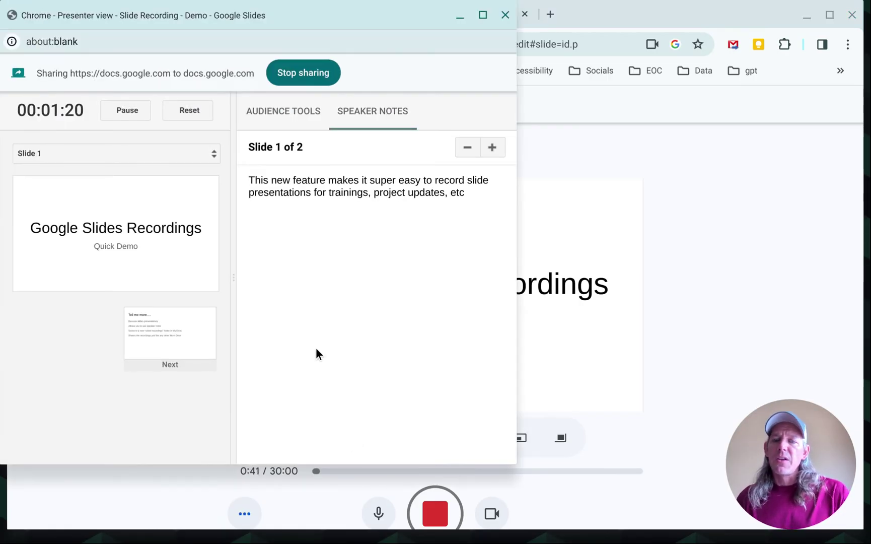
{"action": "left_click_drag", "start_coordinate": [333, 13], "coordinate": [385, 32]}
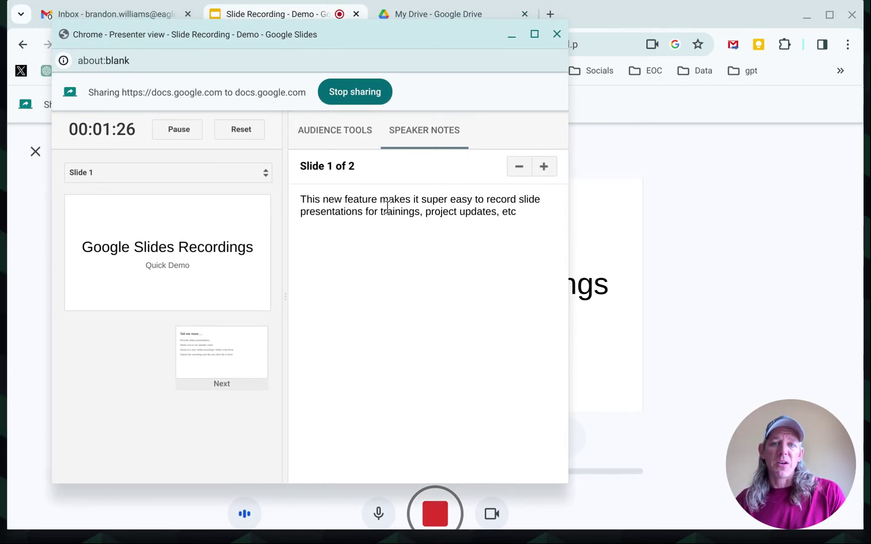
{"action": "left_click_drag", "start_coordinate": [484, 34], "coordinate": [455, 35]}
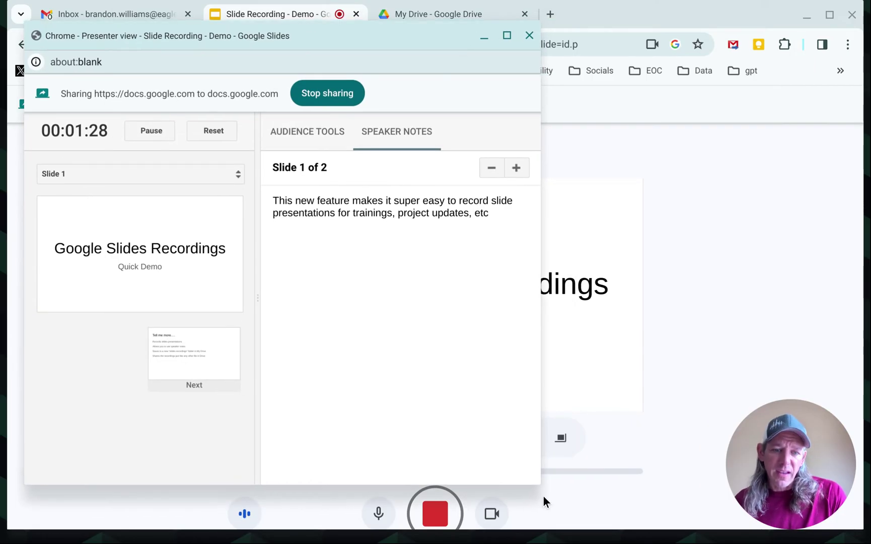
{"action": "left_click_drag", "start_coordinate": [538, 485], "coordinate": [433, 385]}
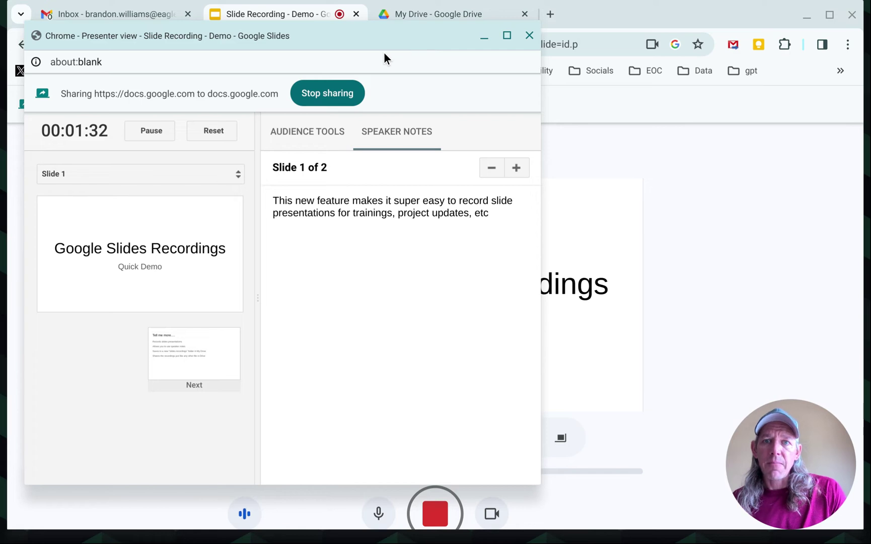
{"action": "left_click_drag", "start_coordinate": [390, 45], "coordinate": [367, 62]}
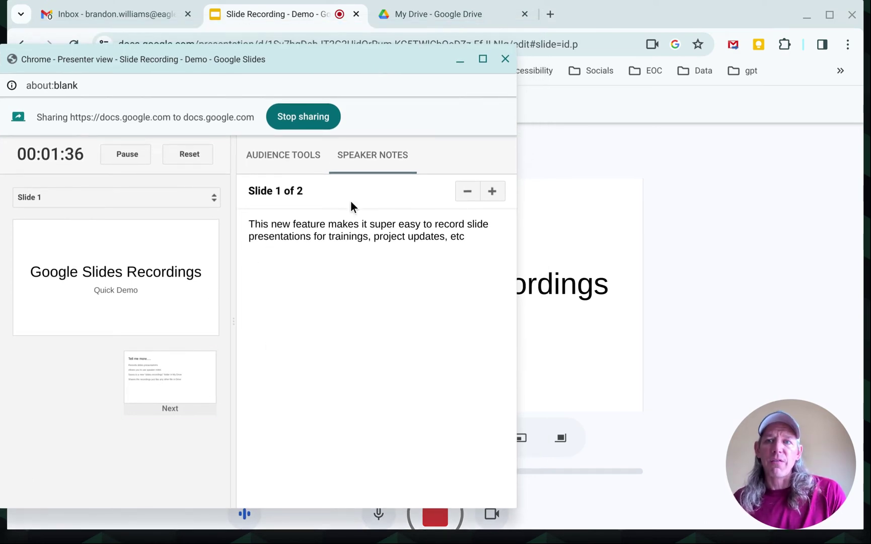
{"action": "left_click", "coordinate": [176, 383]}
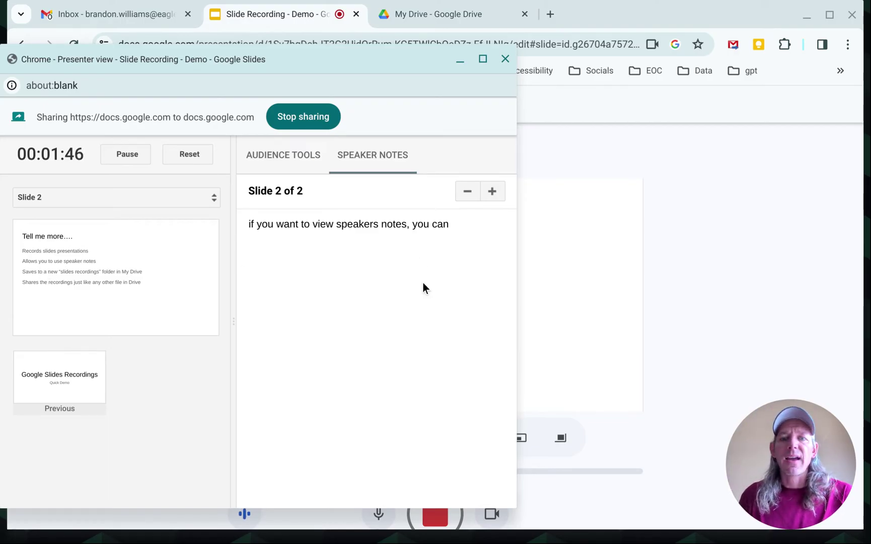
{"action": "left_click_drag", "start_coordinate": [437, 67], "coordinate": [514, 54]}
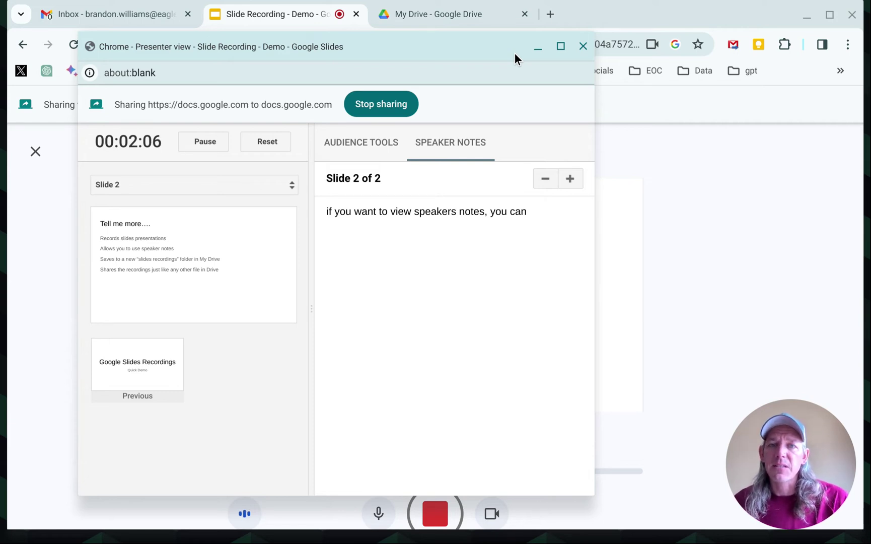
Stop sharing the tab to end the recording, then save the 1:30 video to Drive.
{"action": "left_click", "coordinate": [409, 104]}
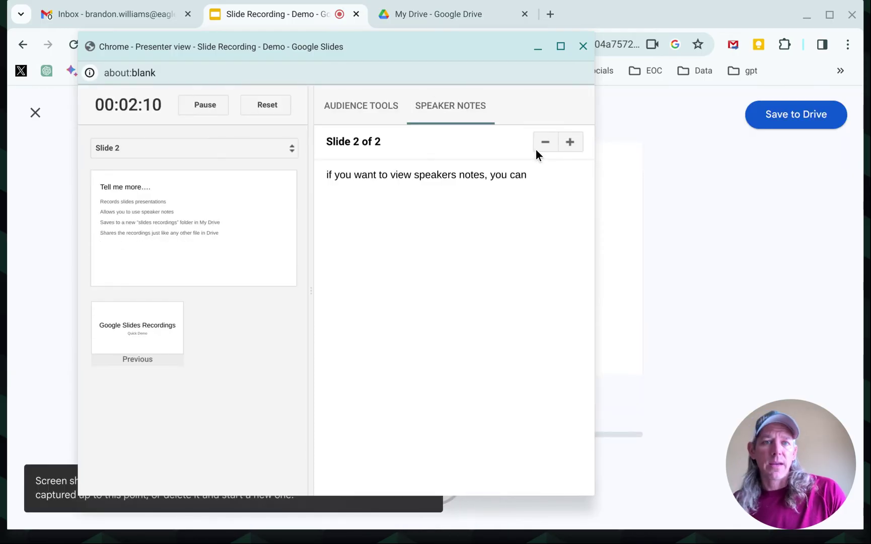
{"action": "left_click", "coordinate": [580, 47]}
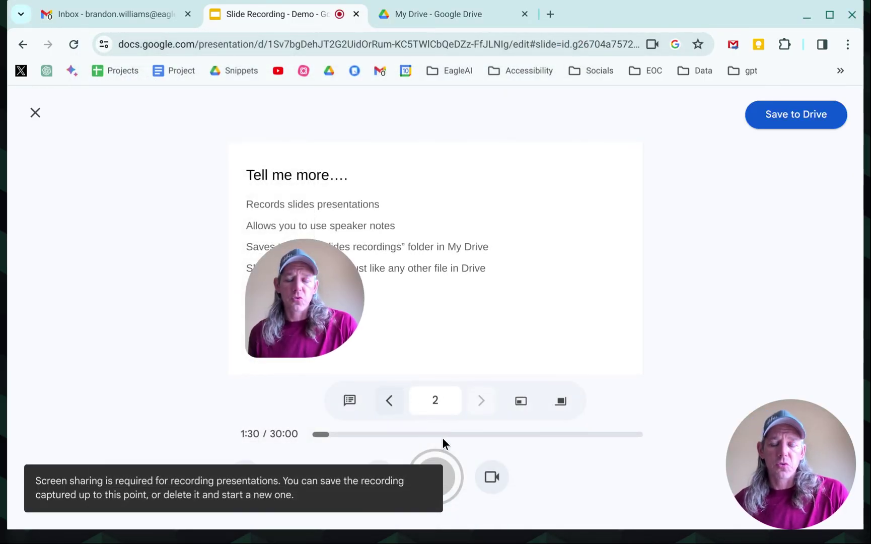
{"action": "left_click", "coordinate": [811, 121]}
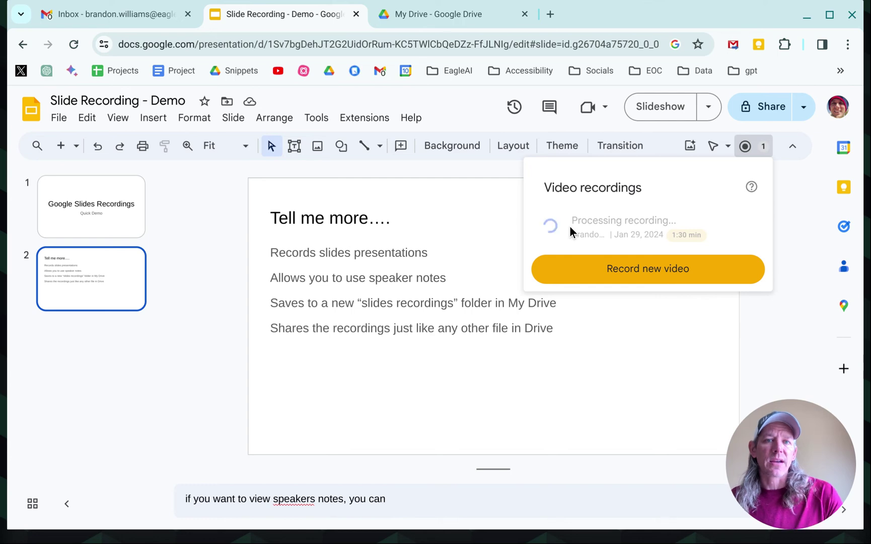
In My Drive, scroll to the Slides recordings folder and open it.
{"action": "left_click", "coordinate": [420, 14]}
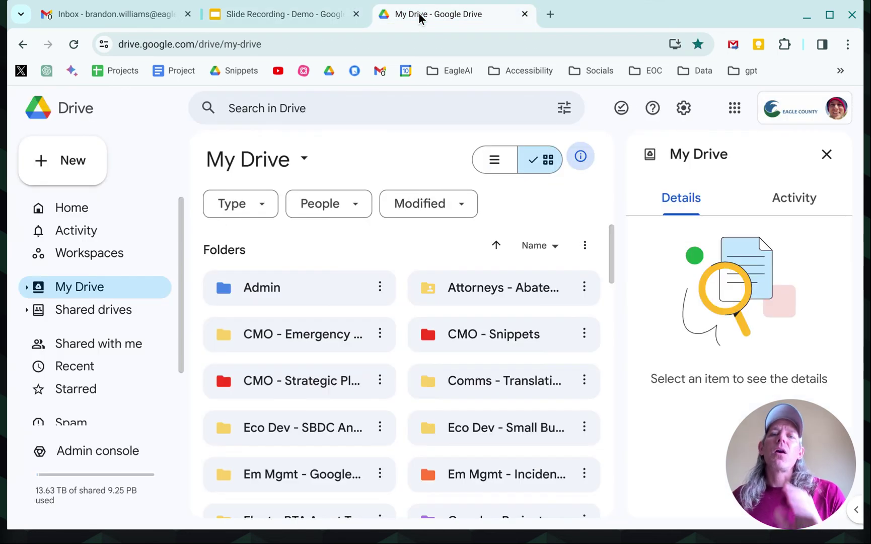
{"action": "scroll", "coordinate": [353, 352], "scroll_direction": "down", "scroll_amount": 10}
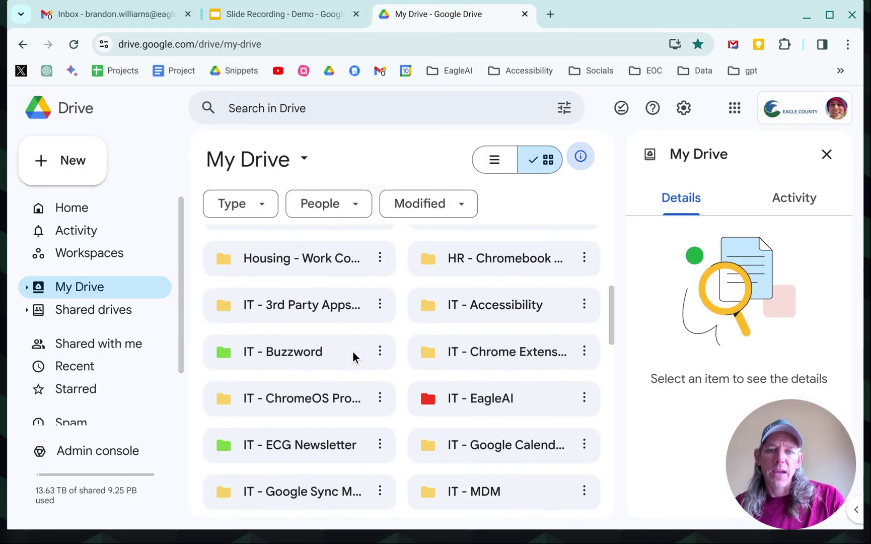
{"action": "scroll", "coordinate": [352, 355], "scroll_direction": "down", "scroll_amount": 5}
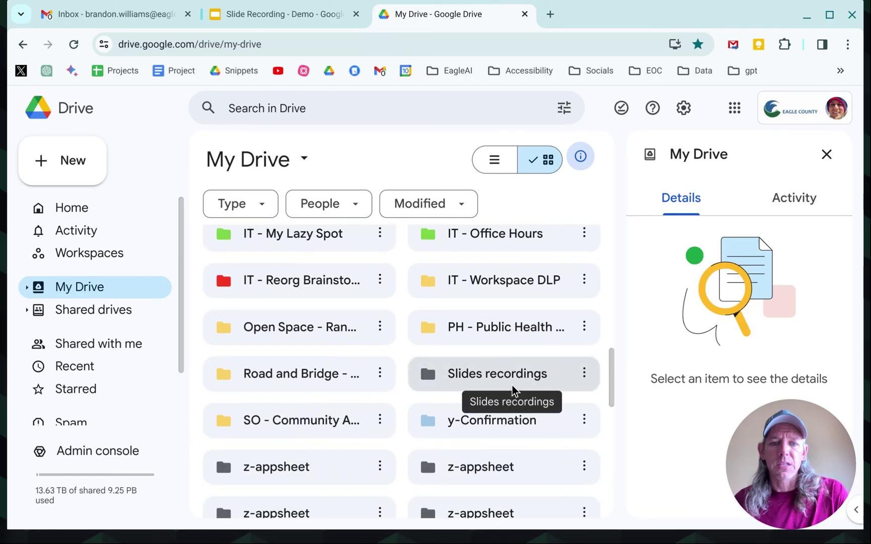
{"action": "double_click", "coordinate": [513, 390]}
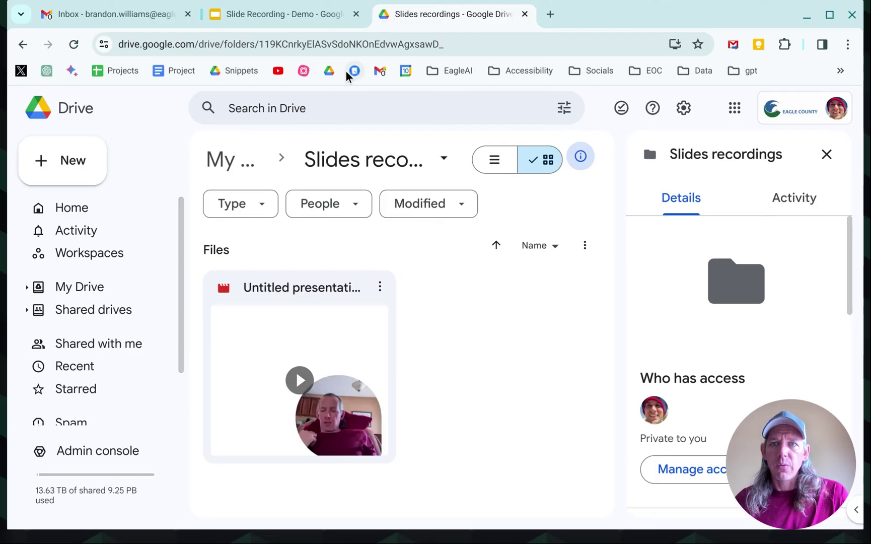
Reload the Slides recordings folder and play Slide Recording - Demo-1.webm.
{"action": "left_click", "coordinate": [277, 6]}
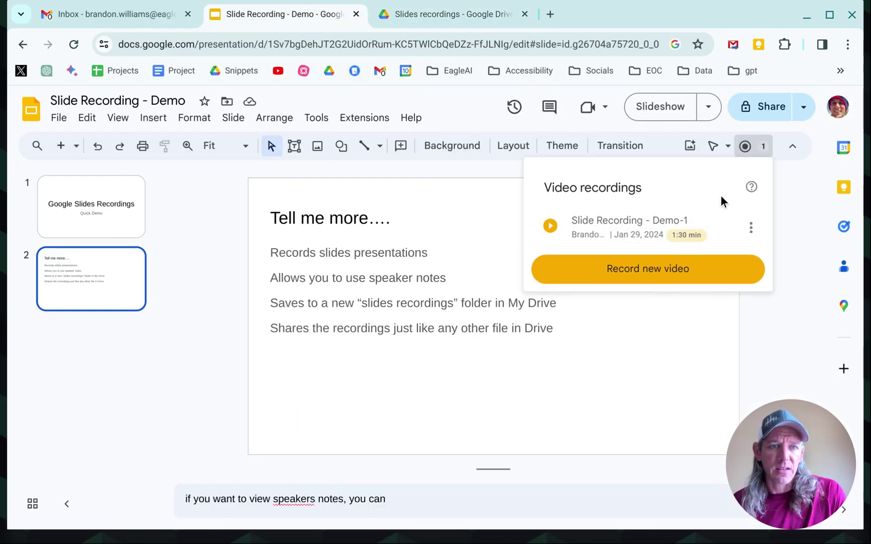
{"action": "left_click", "coordinate": [406, 15]}
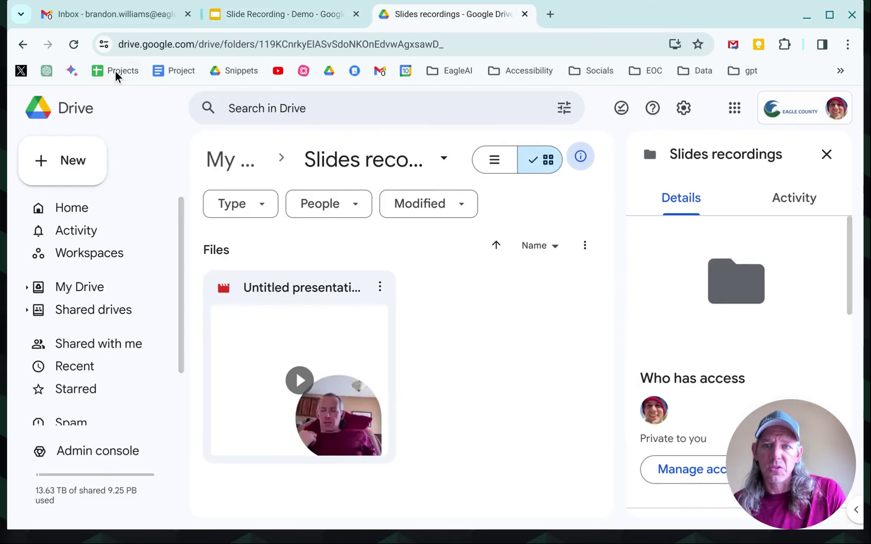
{"action": "left_click", "coordinate": [74, 44]}
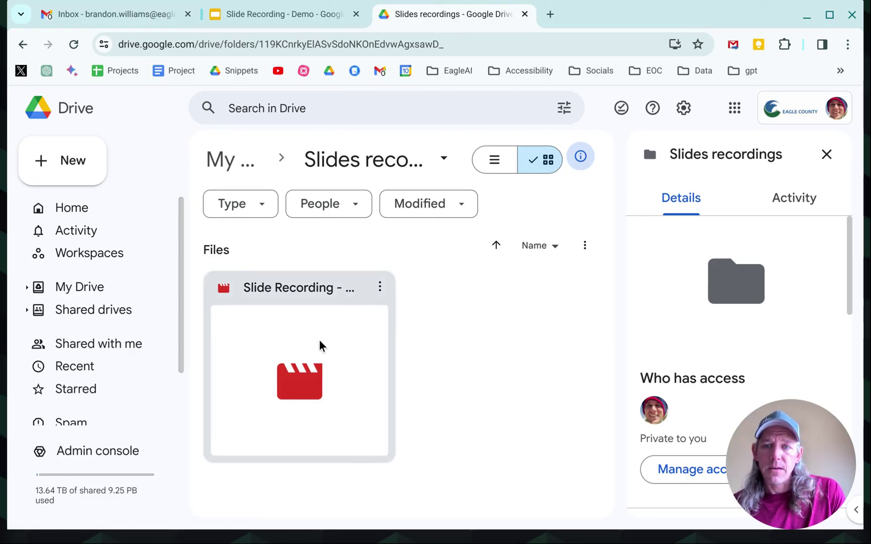
{"action": "double_click", "coordinate": [319, 341]}
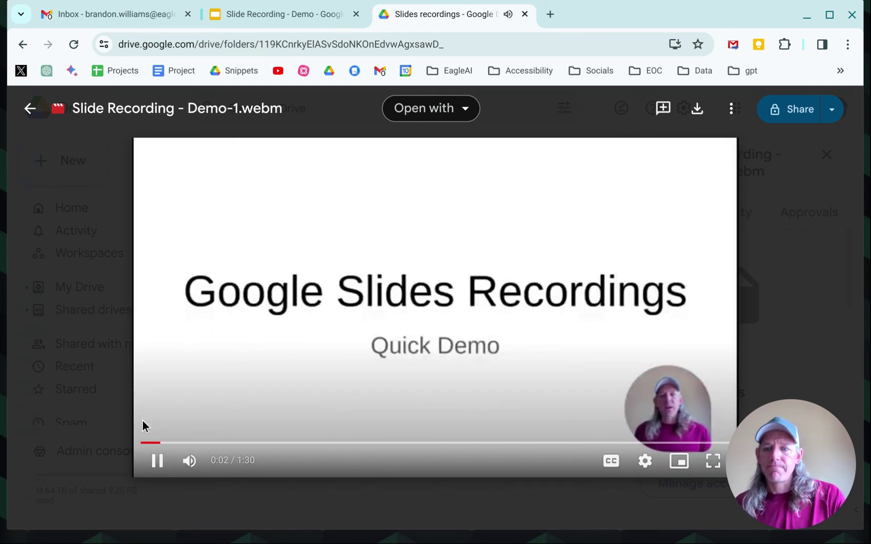
Pause the video at 0:03 and review its Share settings, leaving access owner-only.
{"action": "left_click", "coordinate": [157, 460]}
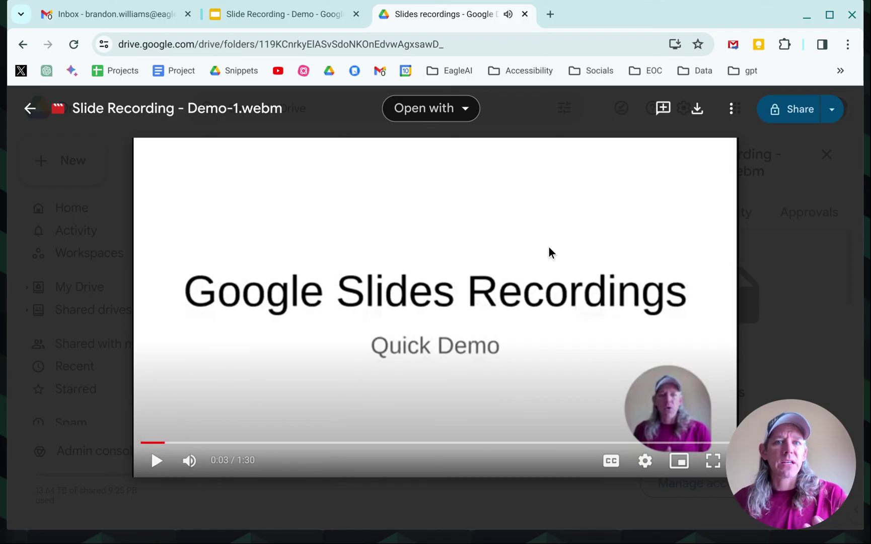
{"action": "left_click", "coordinate": [830, 113]}
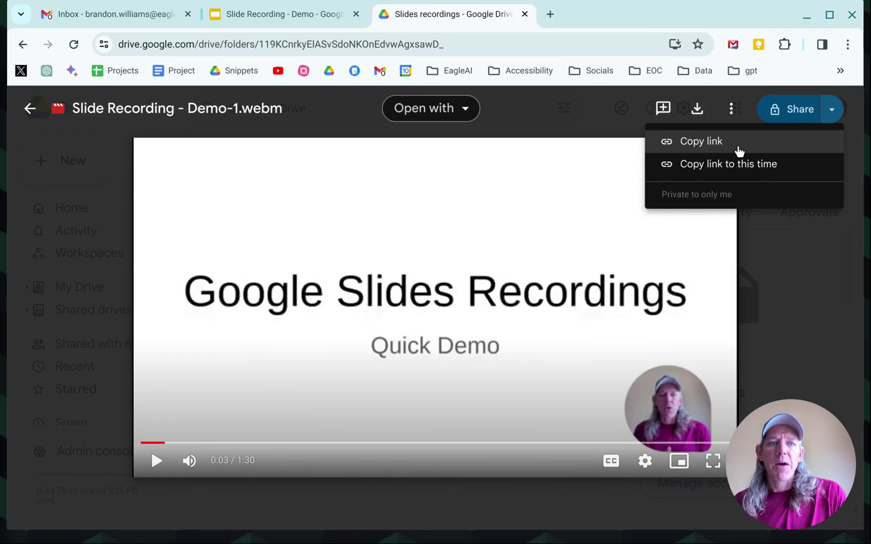
{"action": "left_click", "coordinate": [792, 110]}
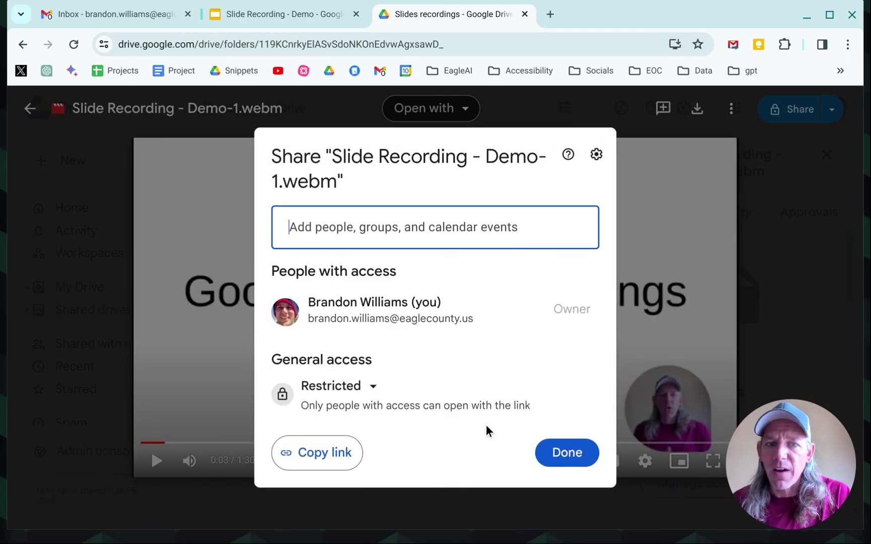
{"action": "left_click", "coordinate": [566, 460]}
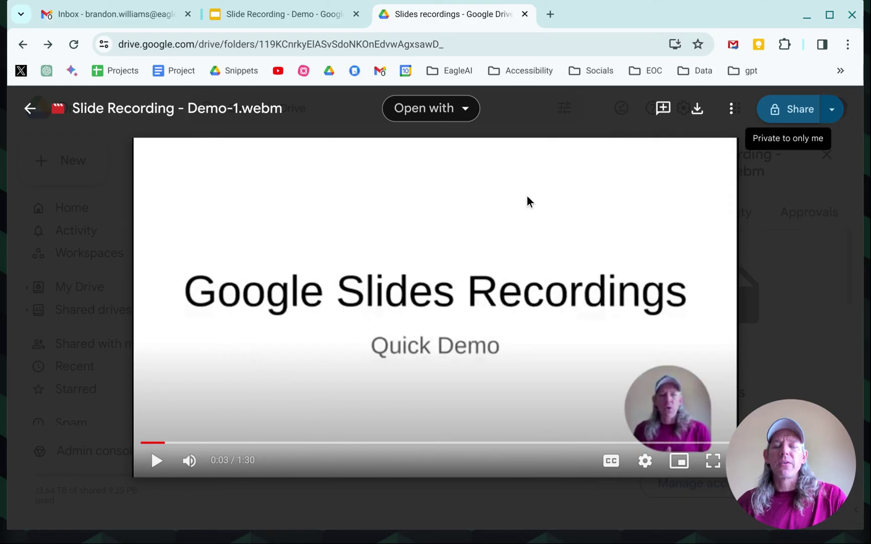